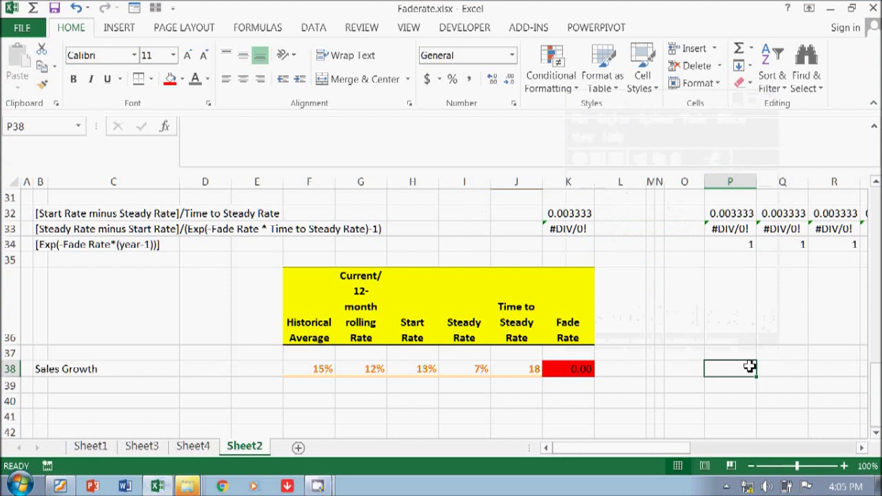
Begin P38's formula as =if(P30, and remove the trial P29 argument
text(=if()
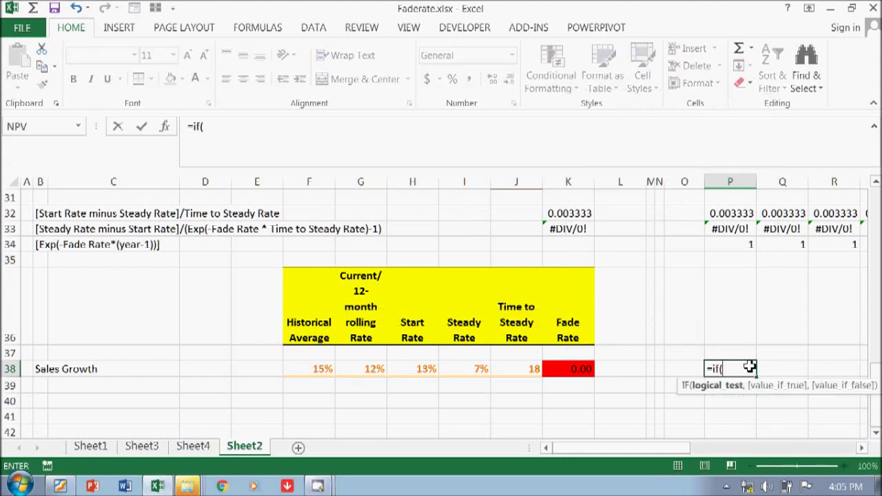
key(Up)
key(Up)
key(Up)
key(Up)
key(Up)
key(Up)
key(Up)
key(Up)
key(Up)
key(Up)
key(Up)
key(Up)
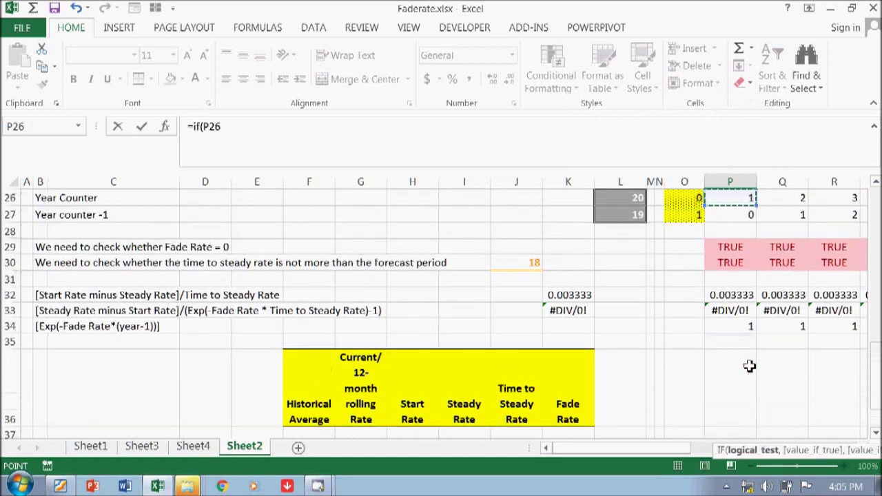
key(Down)
key(Down)
key(Down)
key(Down)
key(Down)
key(Up)
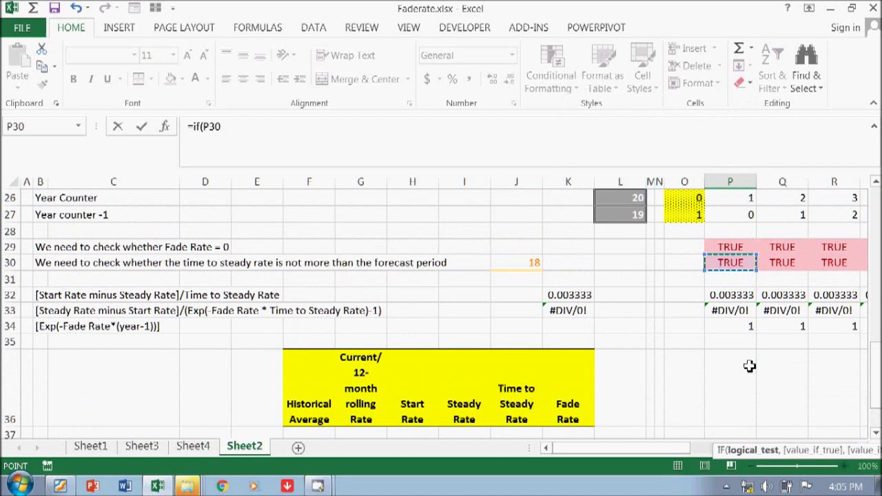
text(,)
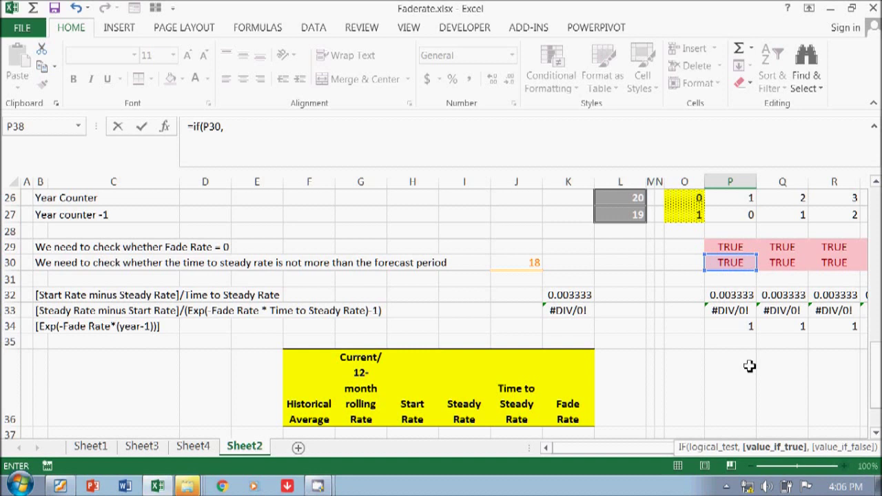
key(Up)
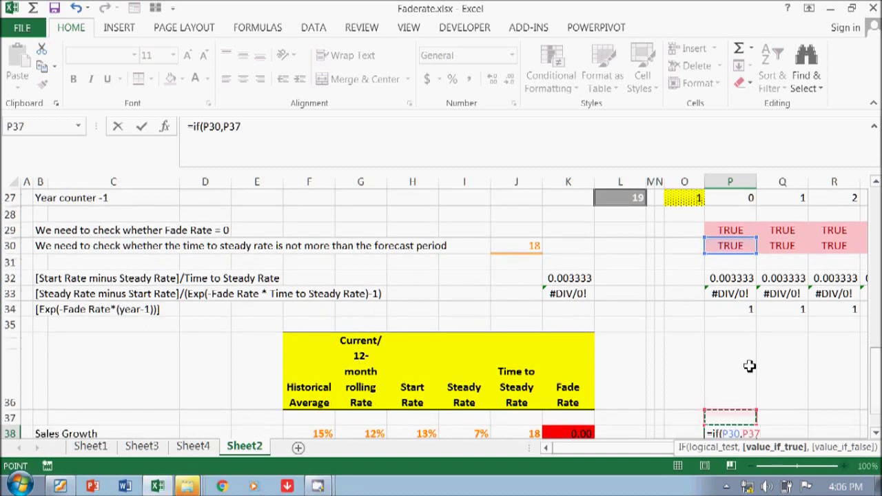
key(Up)
key(Up)
key(Up)
key(Up)
key(Up)
key(Up)
key(Up)
key(Up)
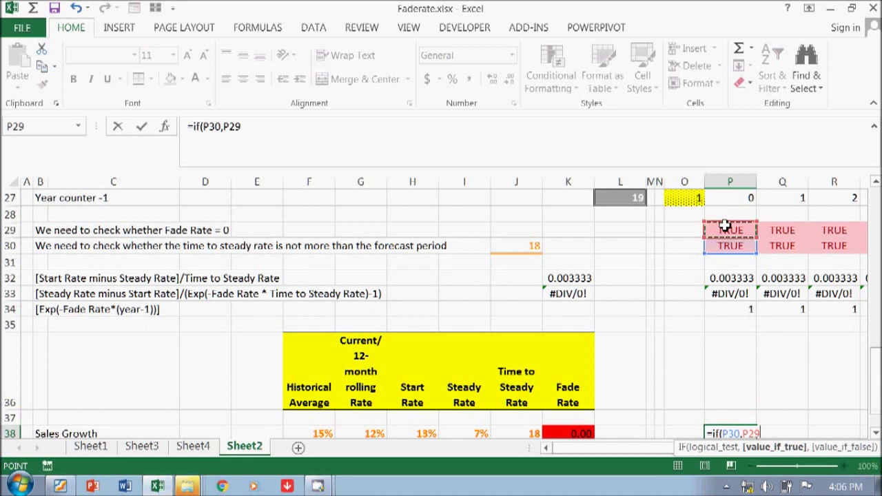
text(,)
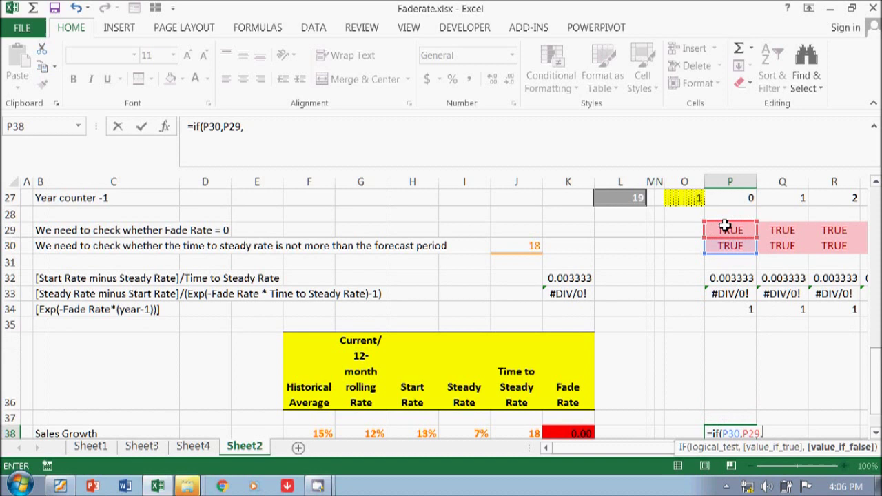
key(BackSpace)
key(BackSpace)
key(BackSpace)
key(BackSpace)
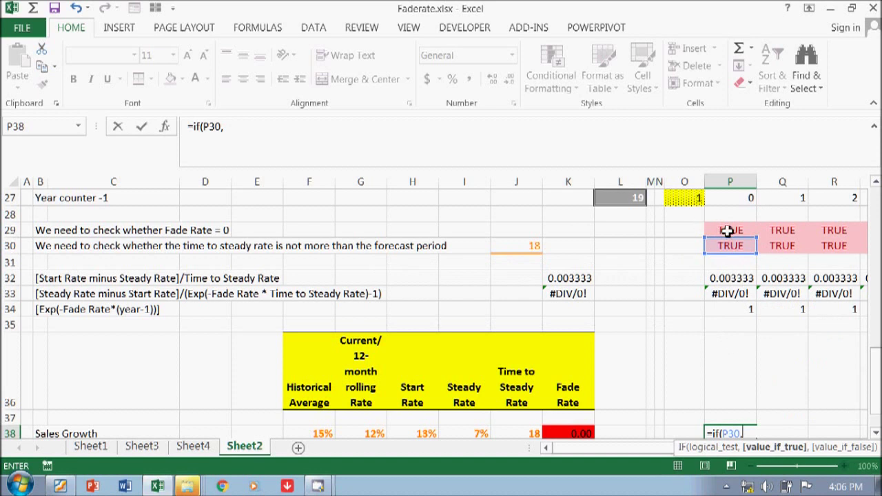
Add a nested IF testing P29 that returns the absolute start rate $H$38
text(if()
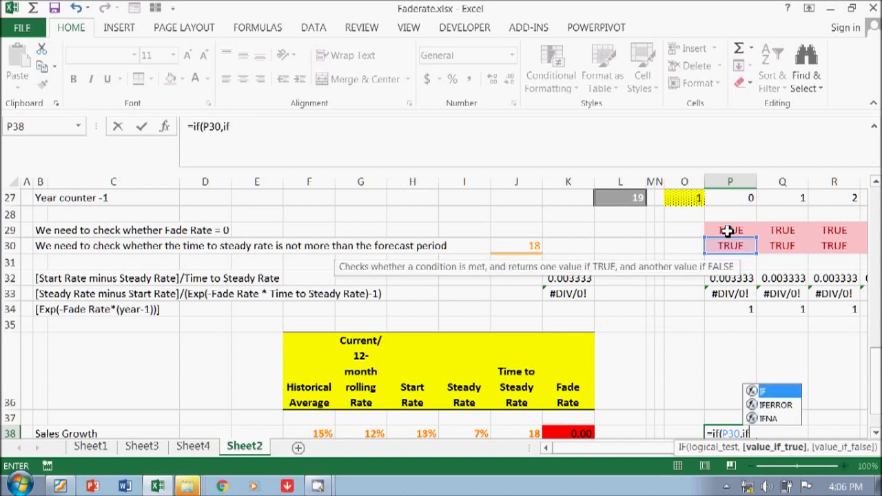
click(719, 230)
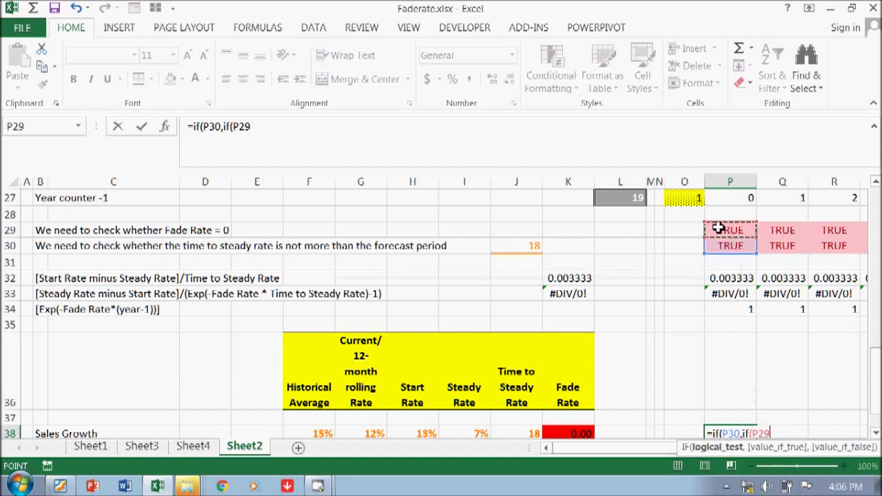
text(,)
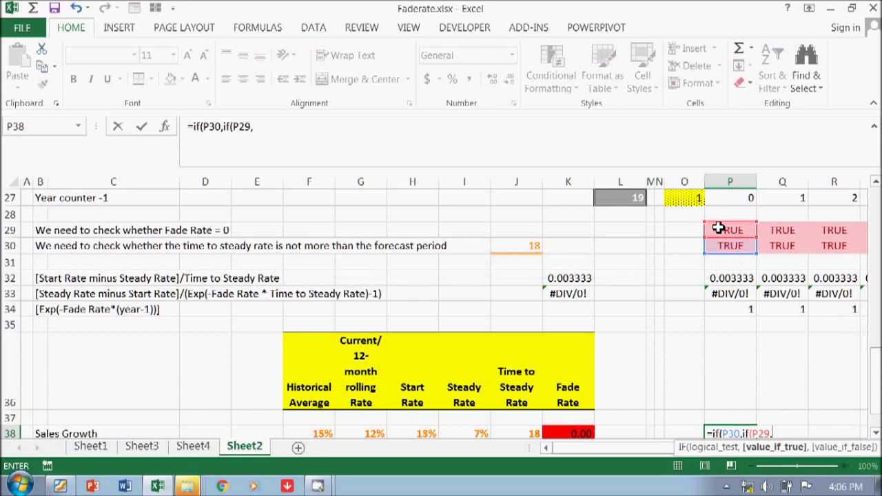
scroll(659, 240, down, 4)
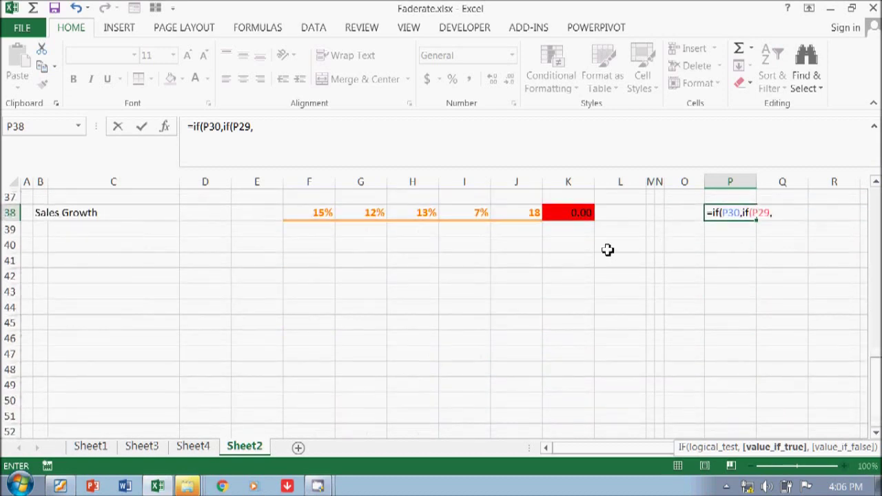
scroll(600, 255, up, 2)
click(420, 352)
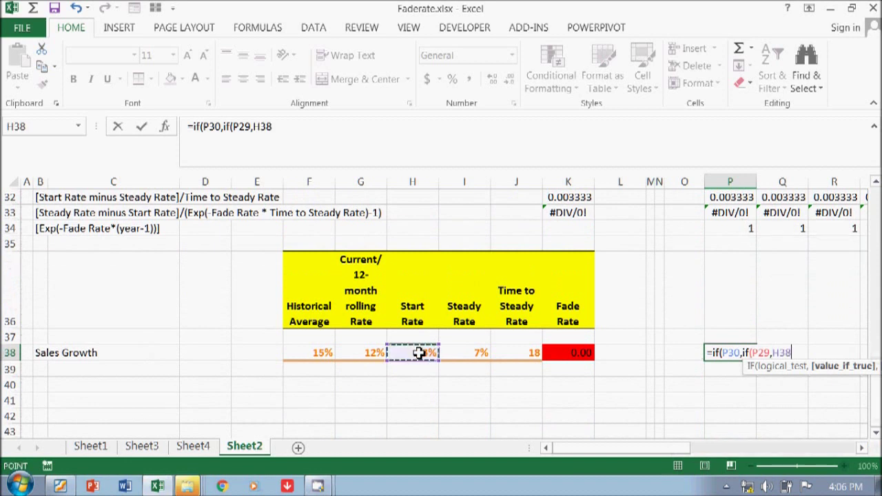
key(F4)
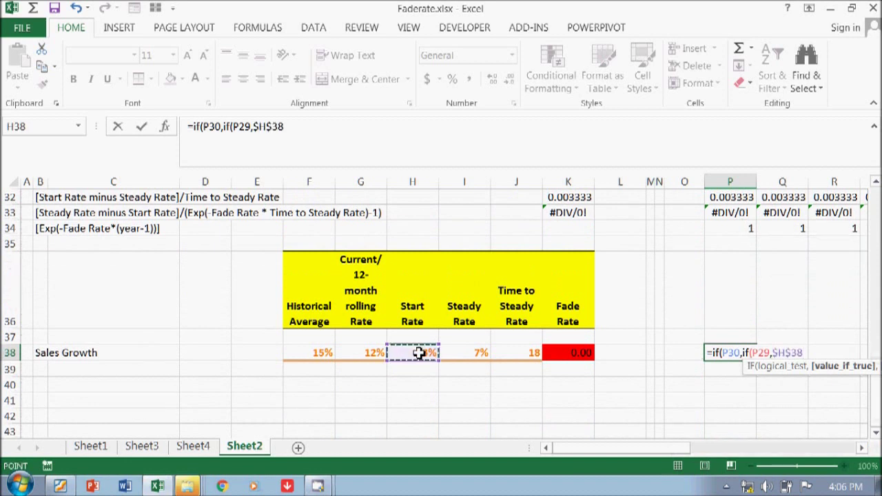
Subtract a further IF on P29 that returns P32 when true
text(-)
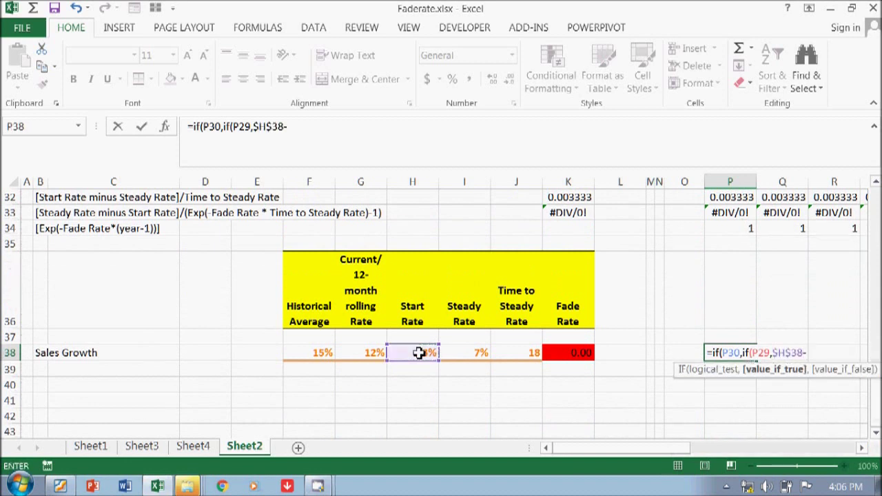
text(if()
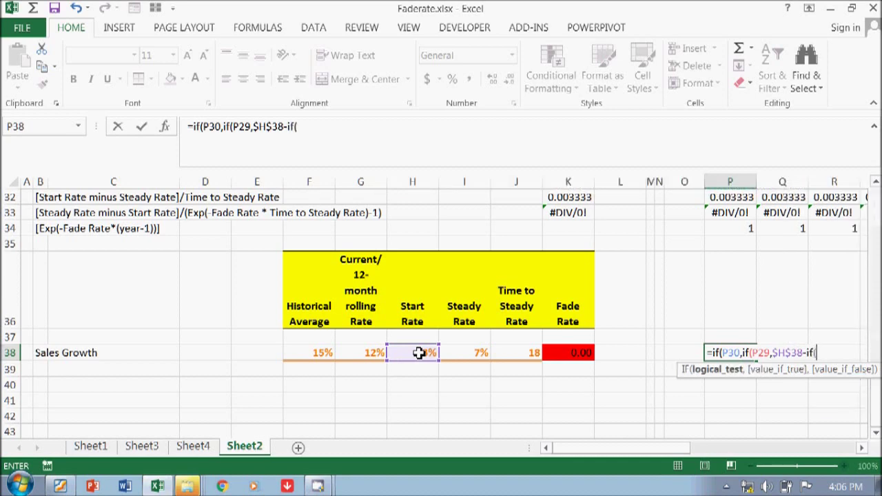
scroll(368, 342, up, 2)
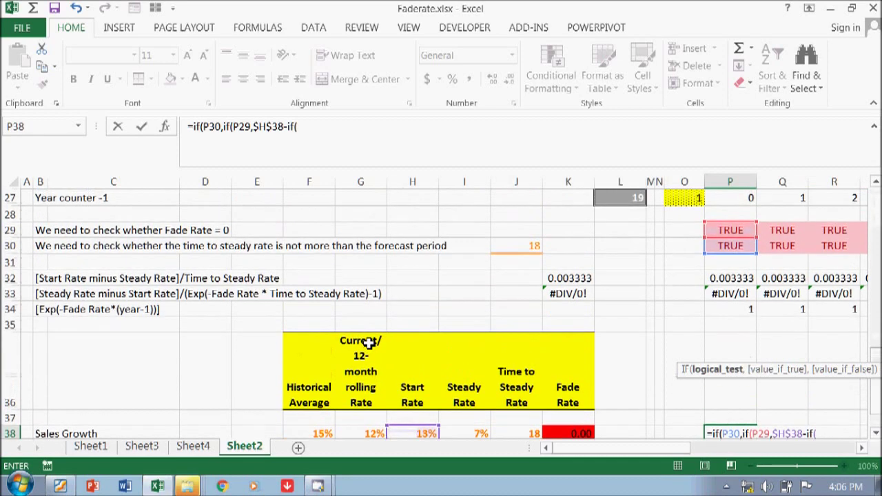
click(732, 230)
text(,)
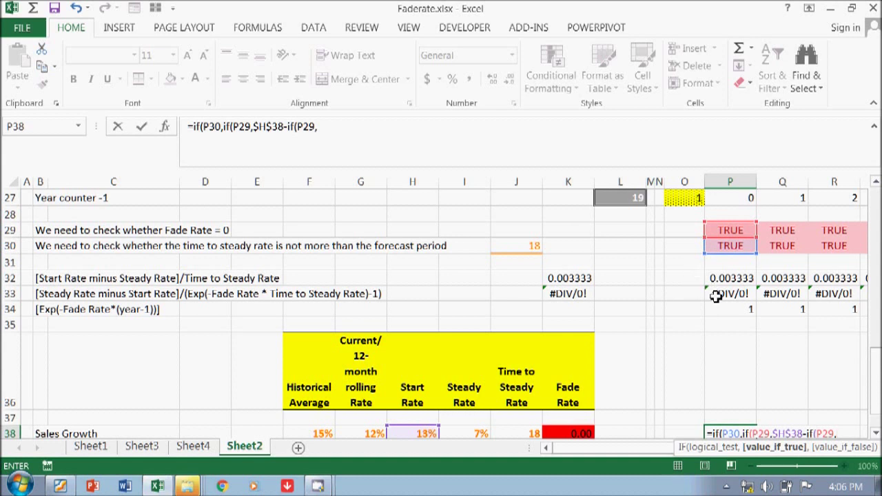
click(730, 278)
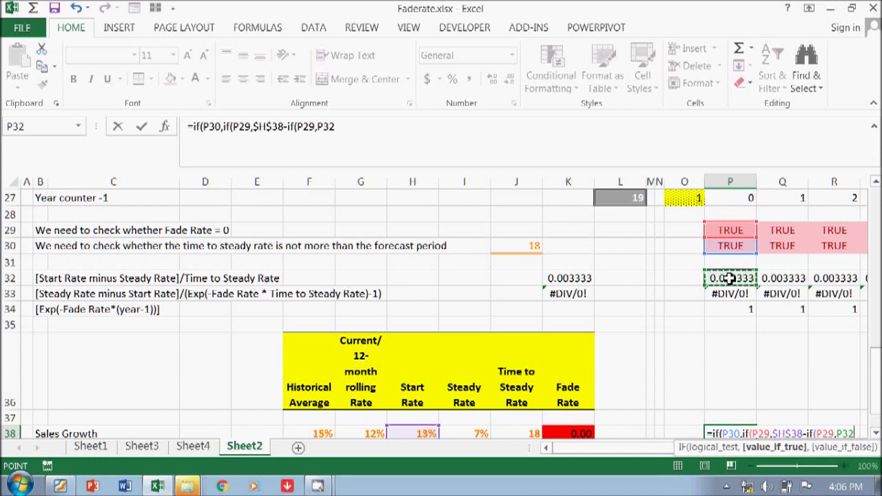
text(,)
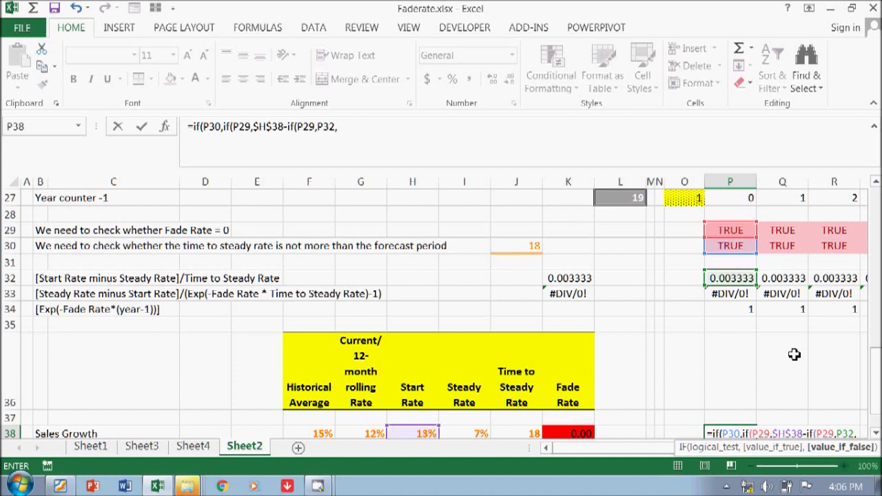
Close the first branch with P33 and start the second as $H$38-if(
click(736, 294)
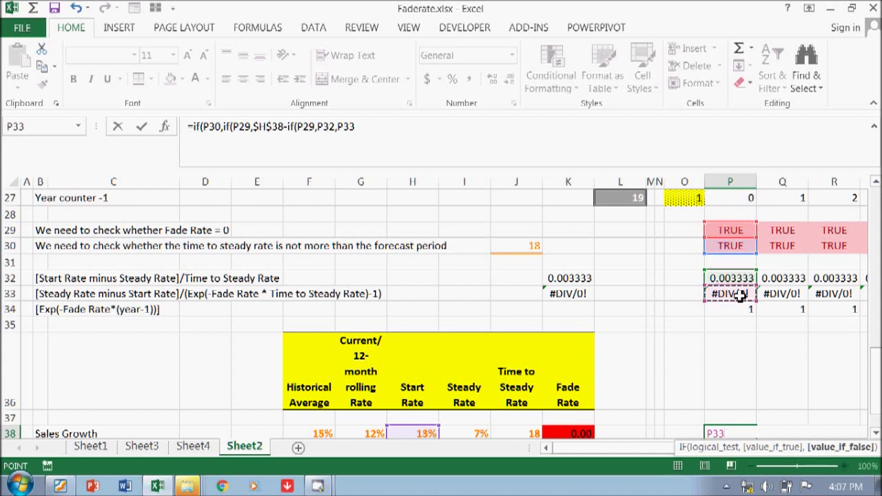
text())
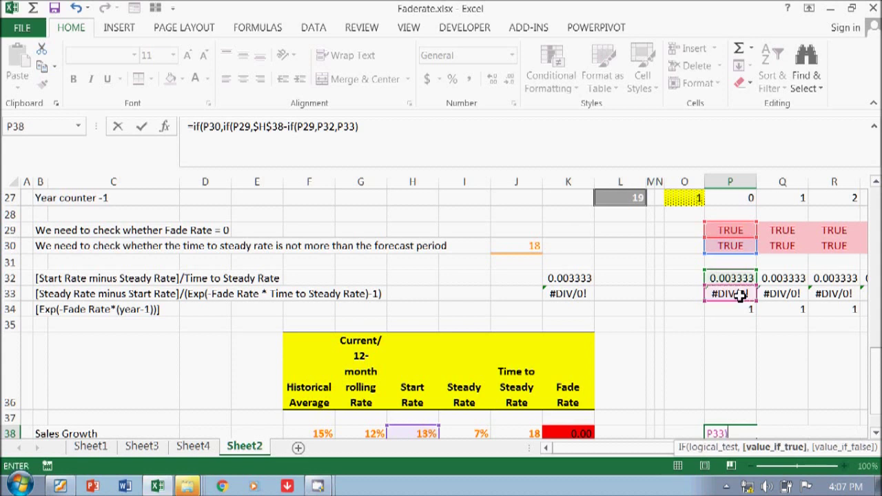
text(,)
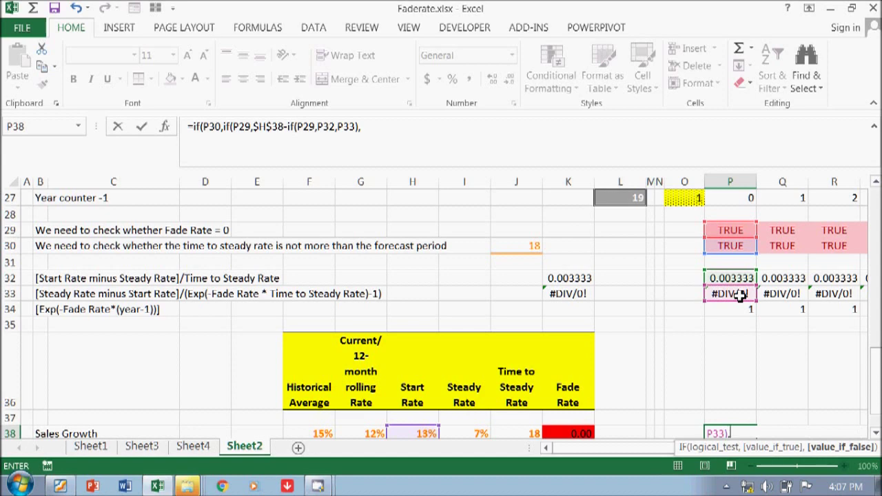
scroll(739, 296, down, 2)
click(420, 355)
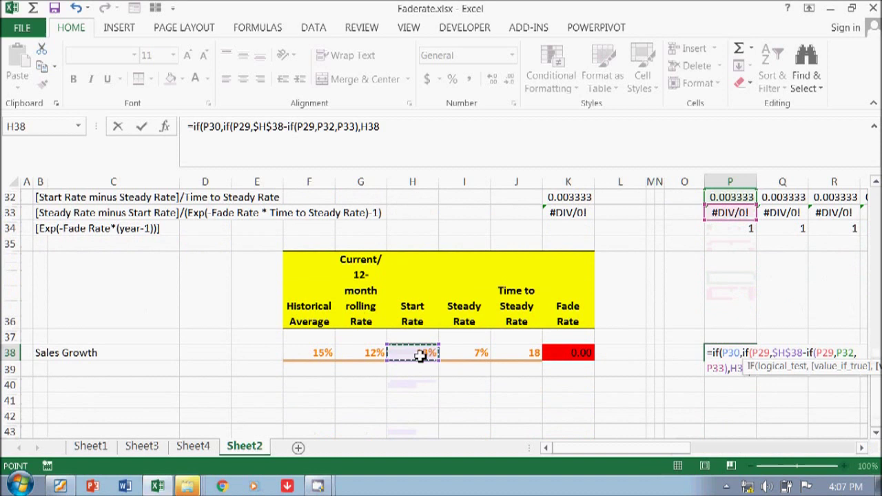
key(F4)
text(-)
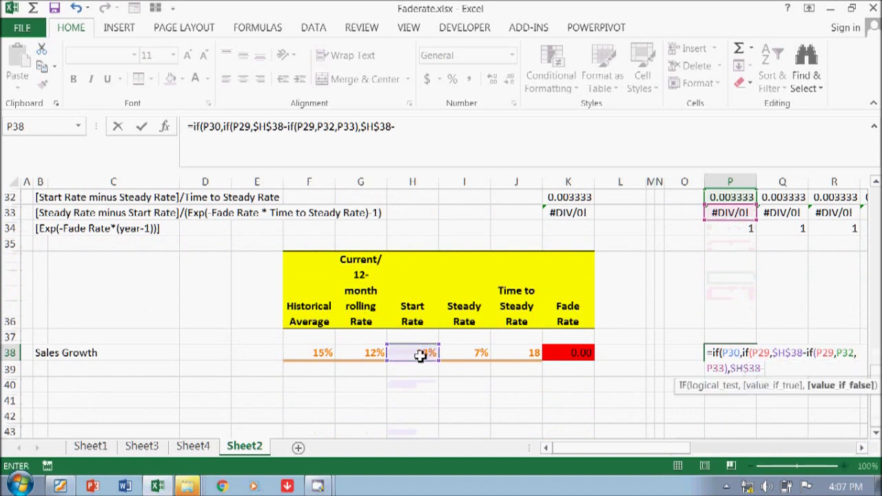
text(if()
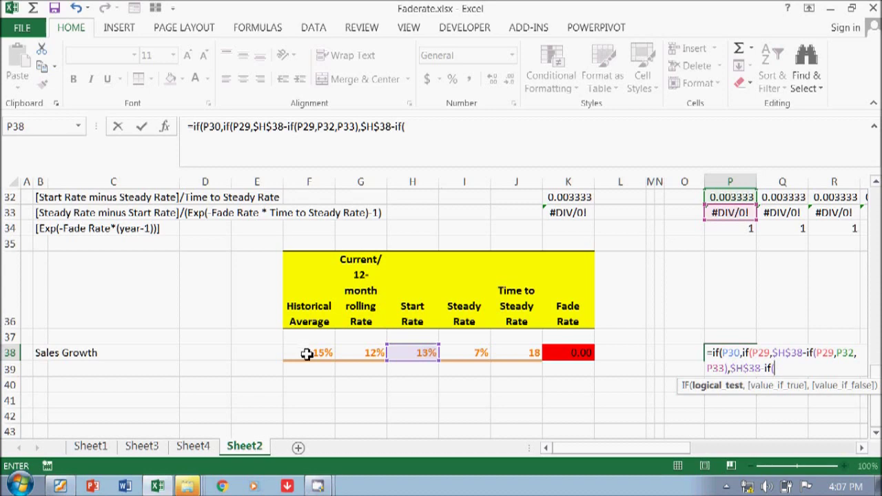
Make the second branch's IF test P29, returning P32 or p33
scroll(573, 344, up, 3)
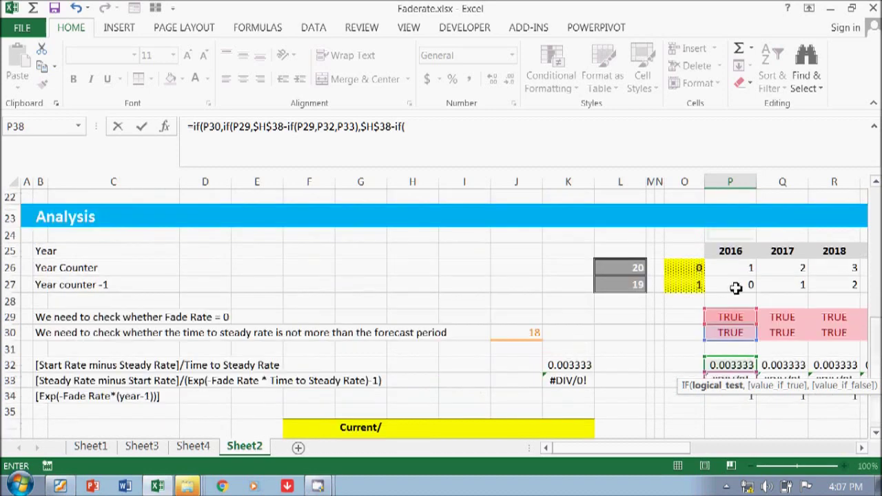
click(732, 314)
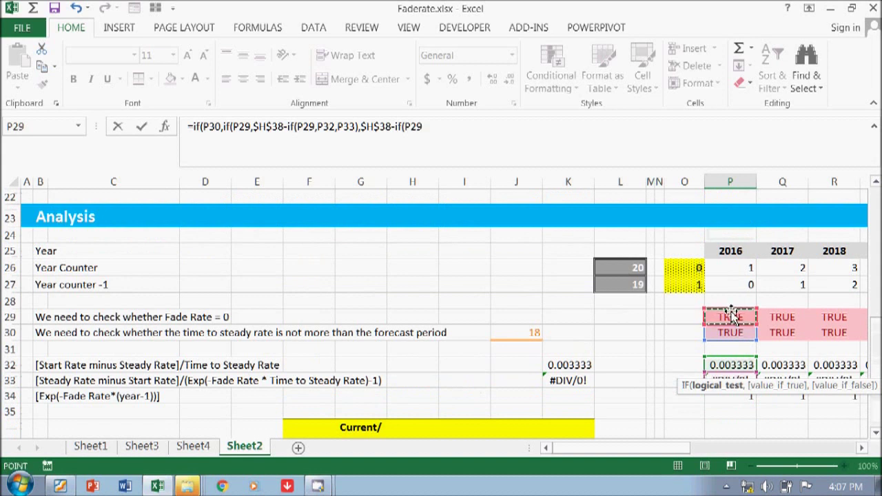
text(,)
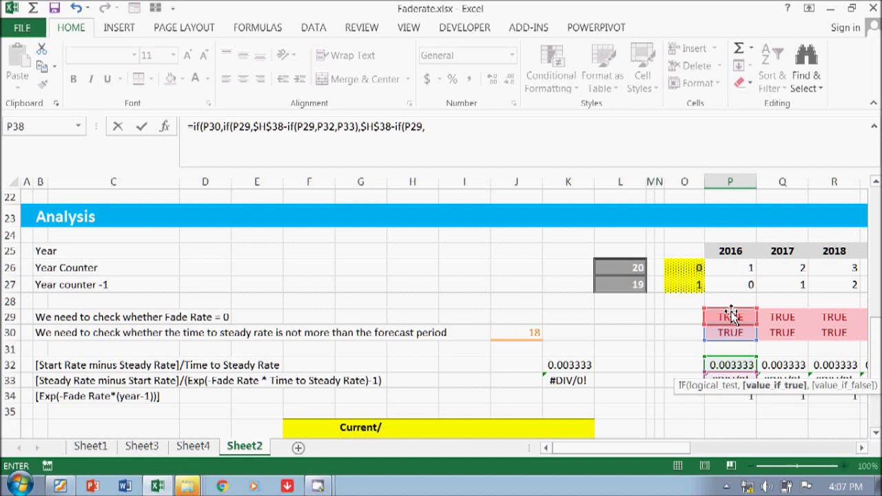
click(720, 365)
text(,)
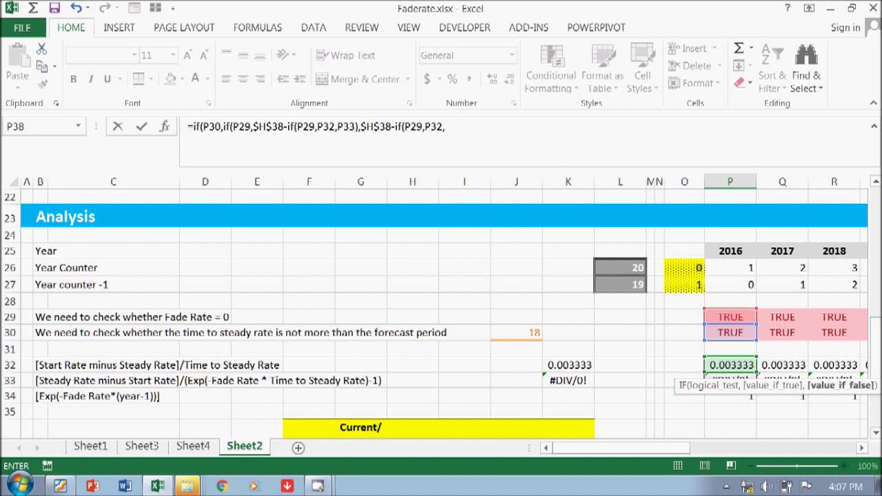
click(464, 127)
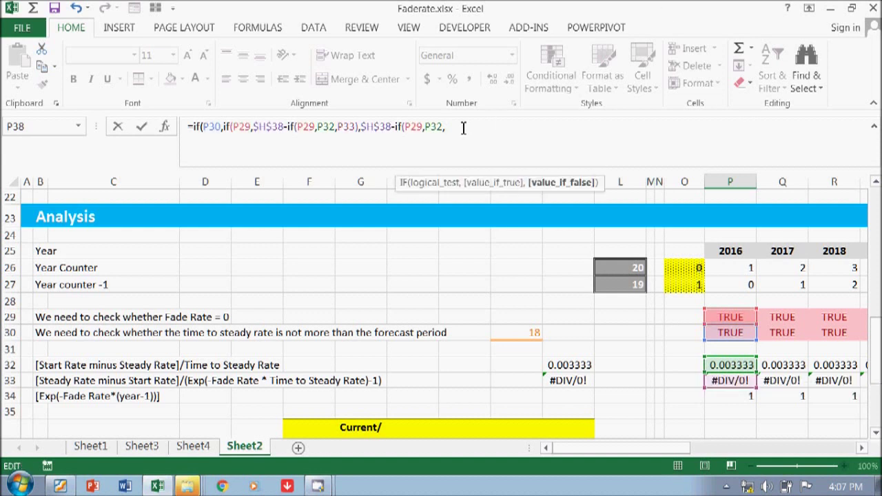
text(p)
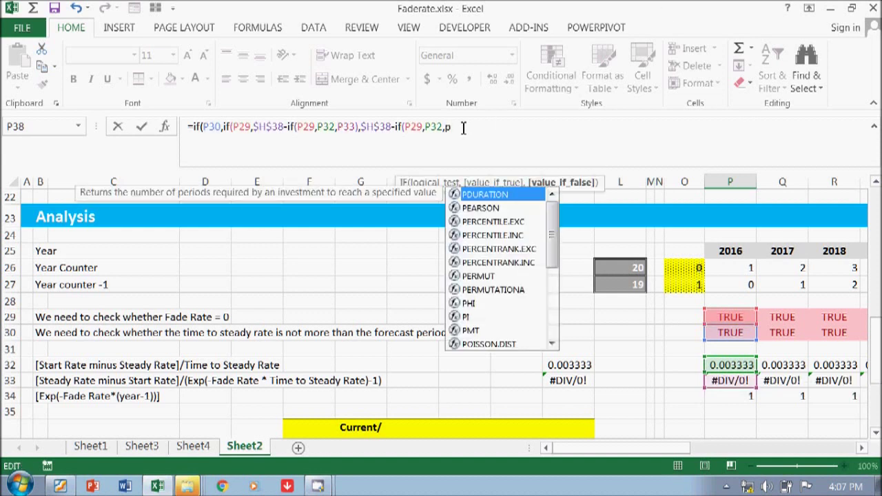
text(33)
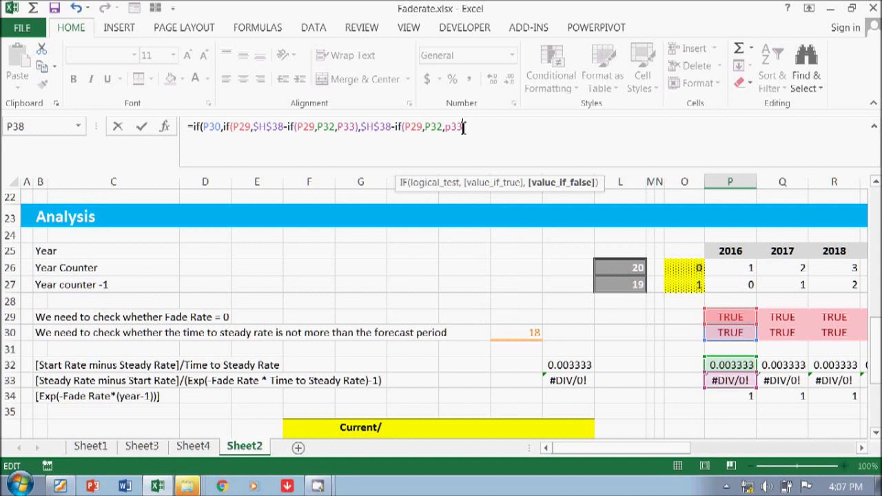
Close the p33 IF and open a new (if( term in the second branch
text())
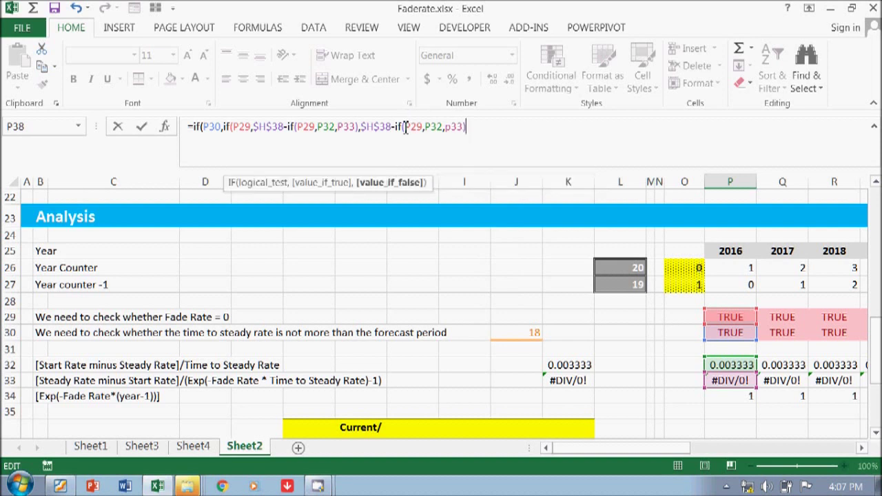
click(396, 128)
text(()
key(BackSpace)
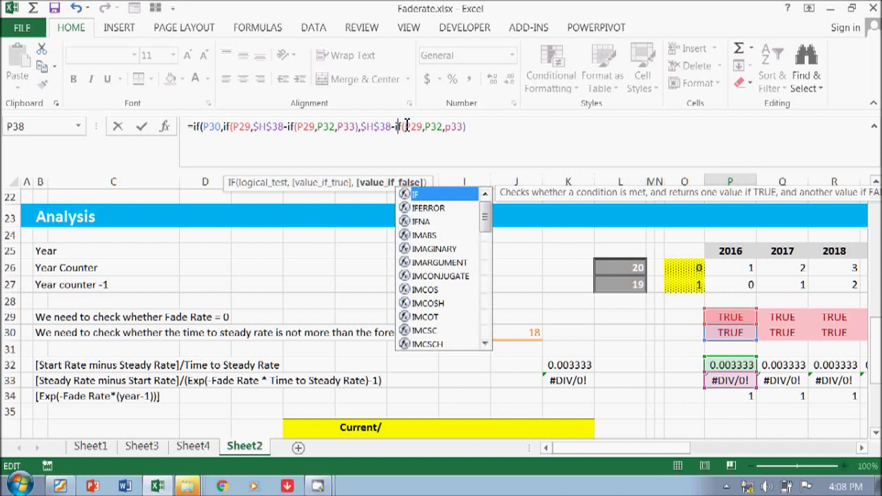
key(Escape)
text(()
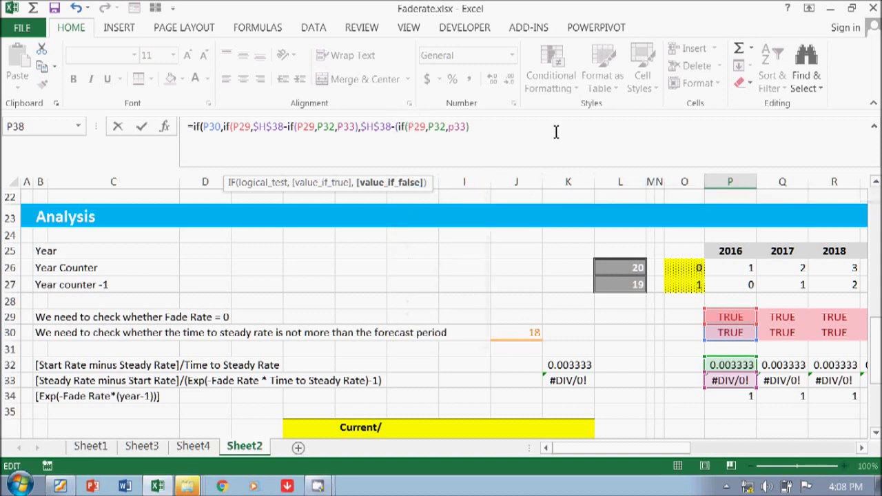
text(if()
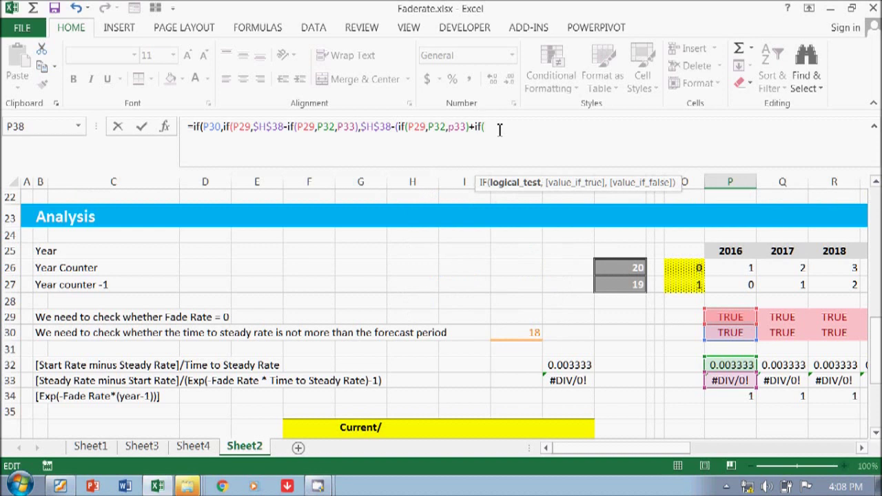
Have the new IF pick P32 or P33 by the P29 check, followed by )*
click(724, 315)
text(,)
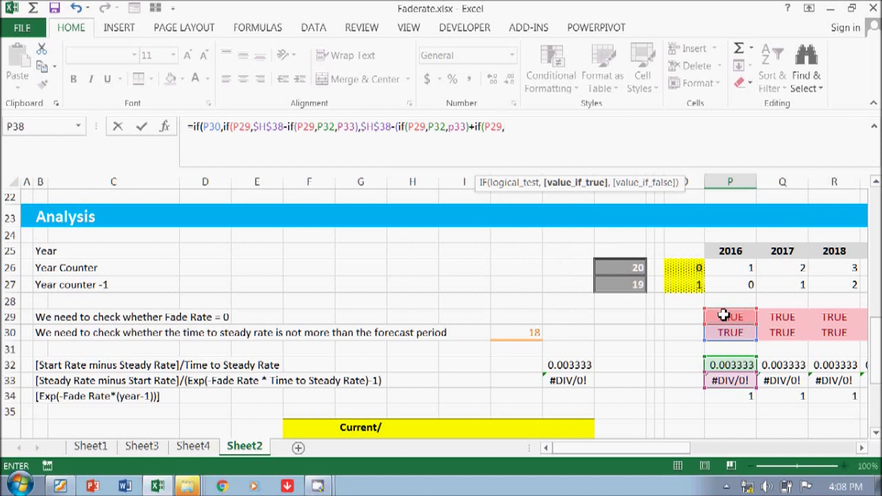
click(727, 365)
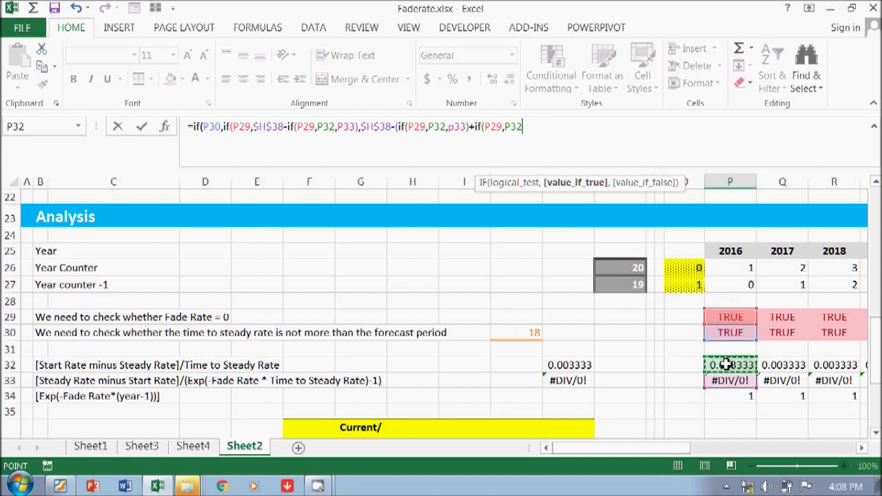
text(,)
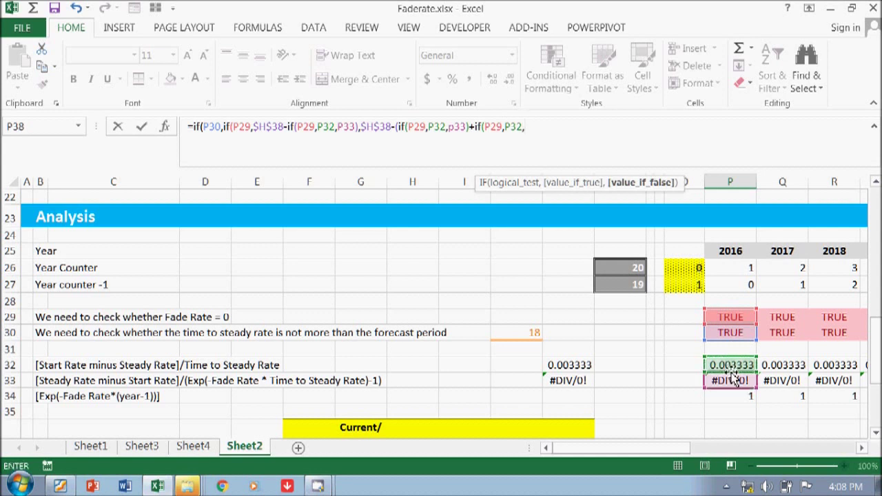
click(731, 381)
text()*)
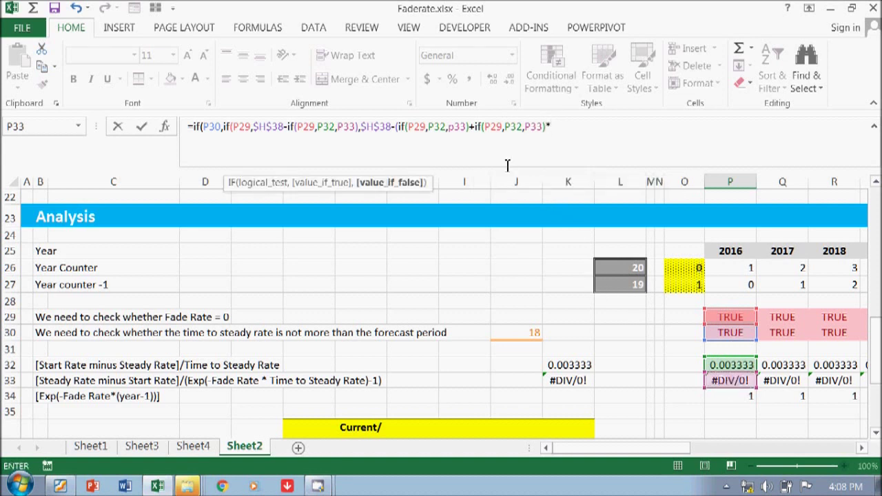
Bracket the added term and multiply it by the fade factor in P34
click(475, 127)
text(()
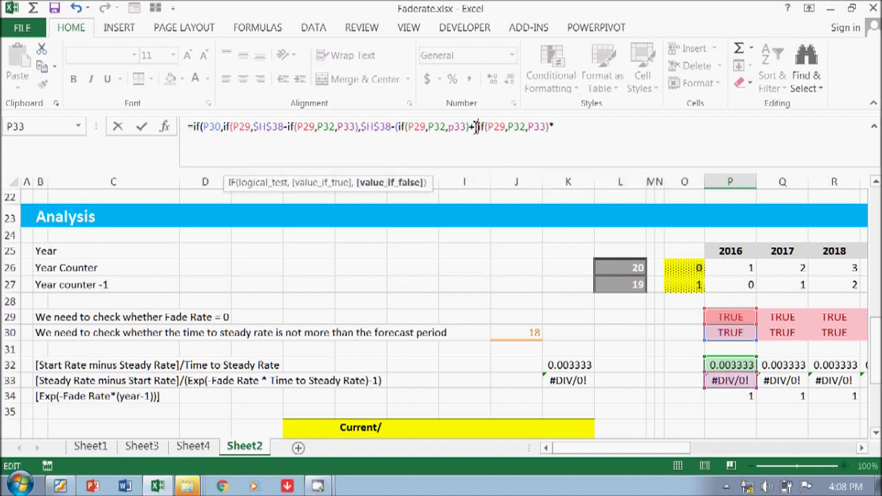
click(566, 129)
click(733, 398)
text())
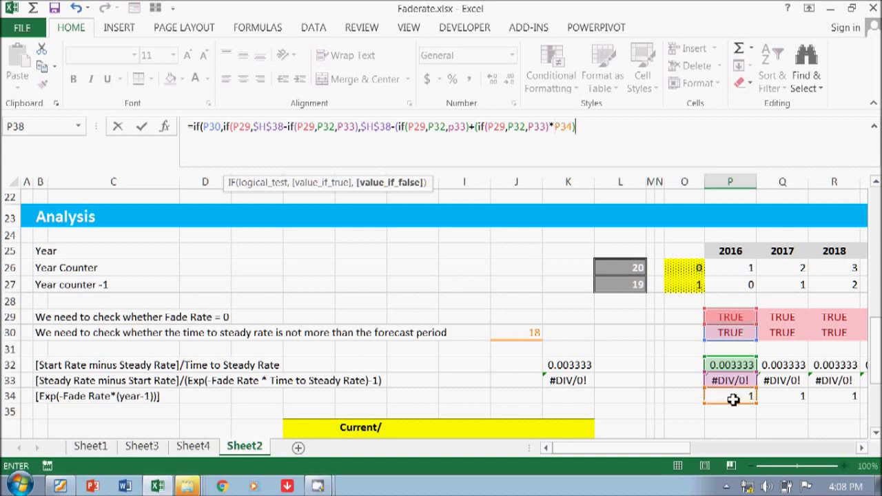
text(,)
End the formula with $I$38 as the final fallback and attempt to enter it
drag(875, 336, 876, 369)
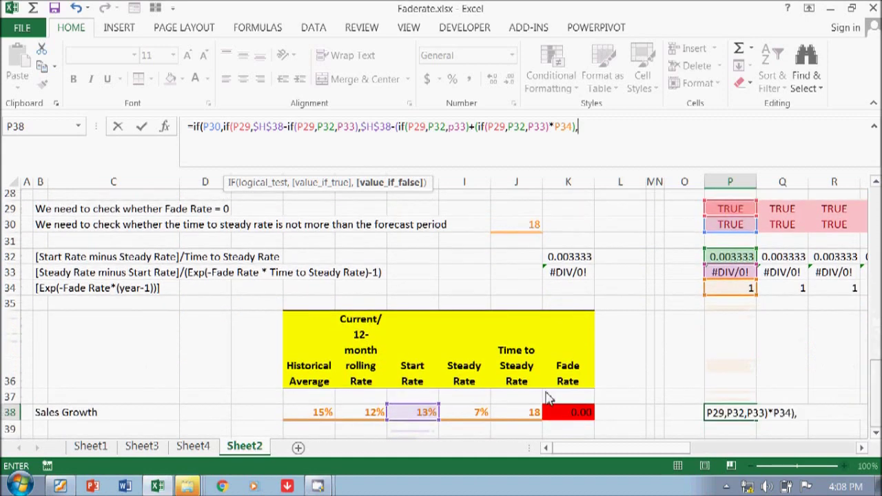
click(469, 402)
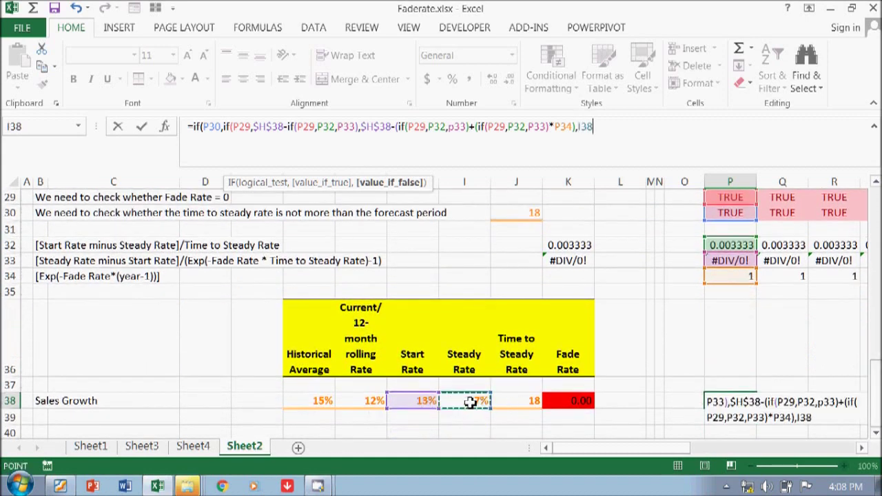
key(F4)
text())
key(Return)
key(Return)
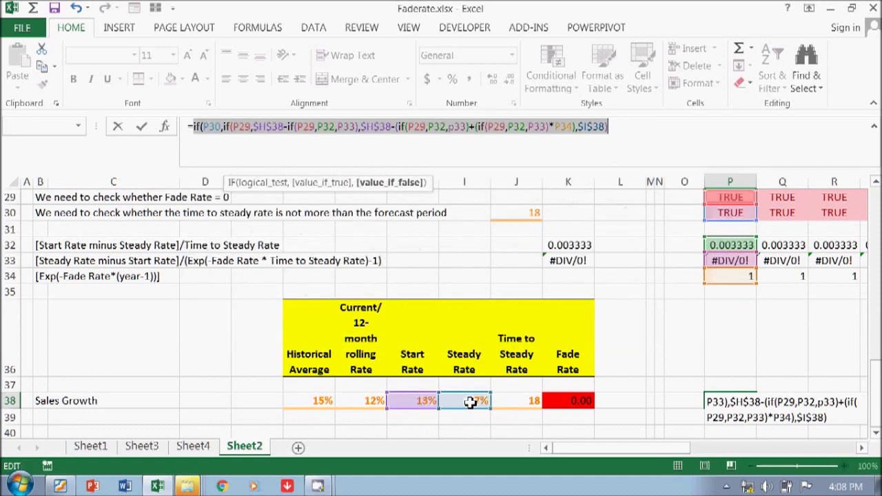
key(Return)
key(Return)
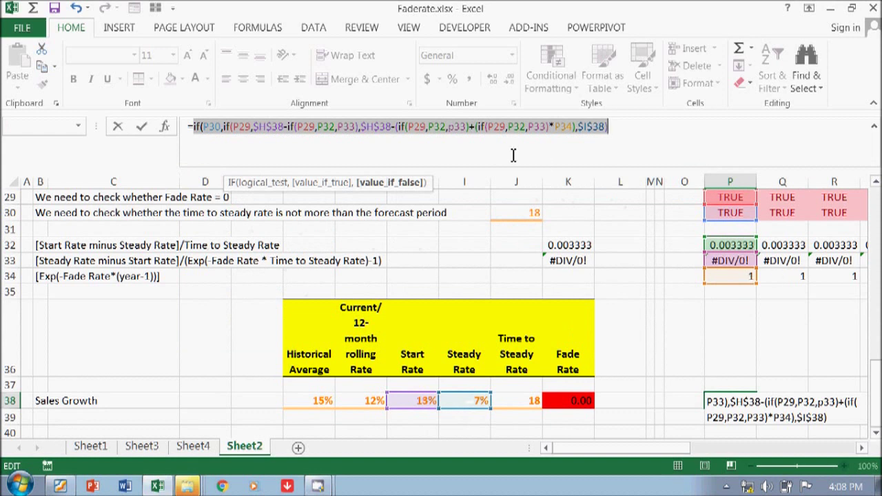
Retry entering the formula, dismiss the repeated error, and bring the screen recorder forward
click(246, 128)
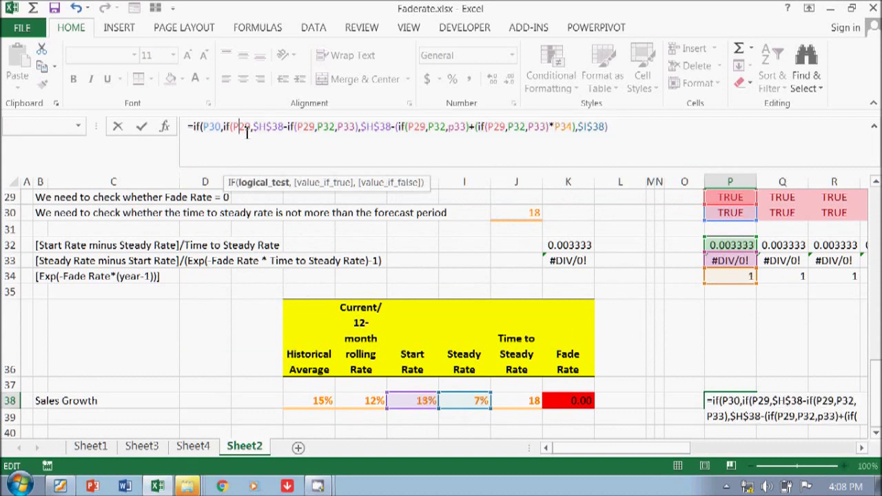
key(Left)
key(Left)
key(Left)
key(Left)
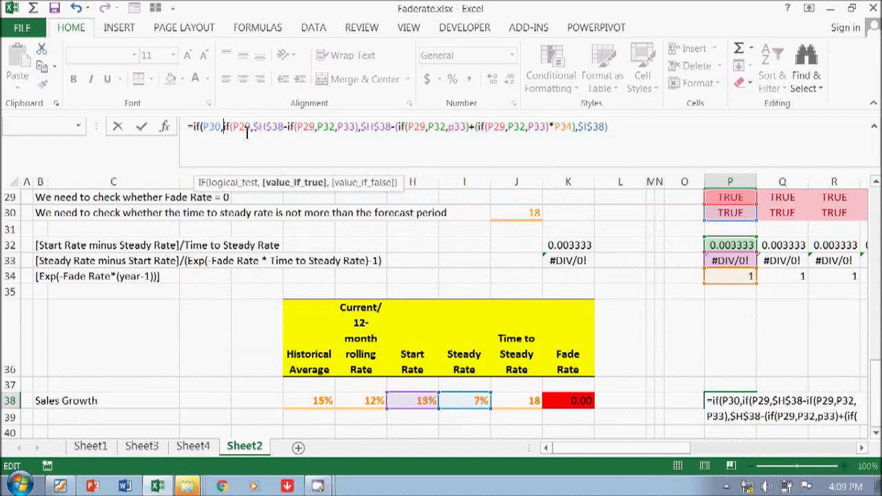
key(Return)
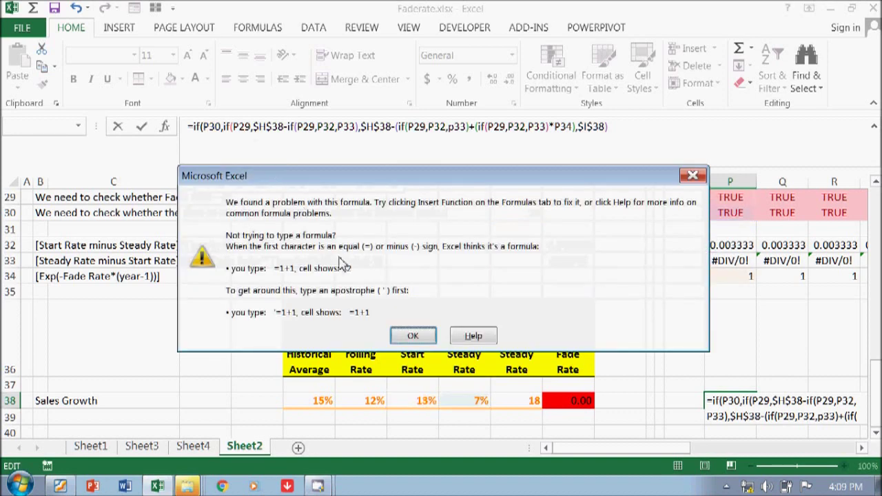
click(411, 336)
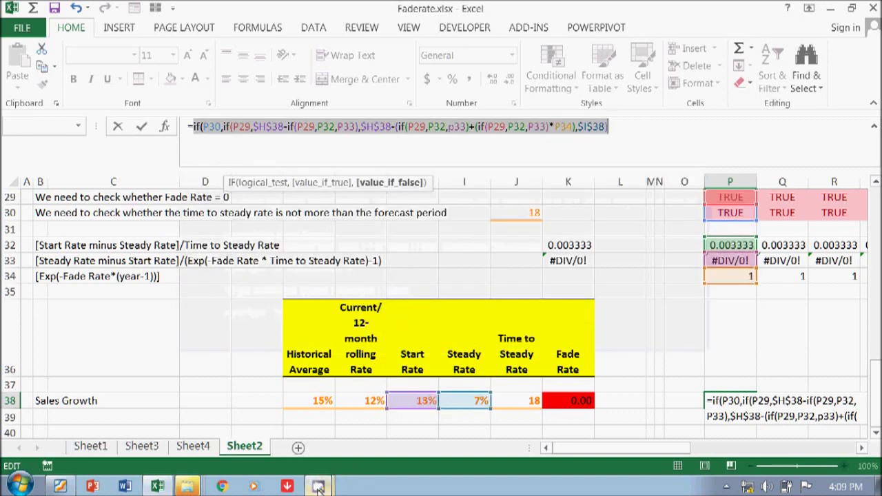
mouse_move(317, 486)
click(313, 438)
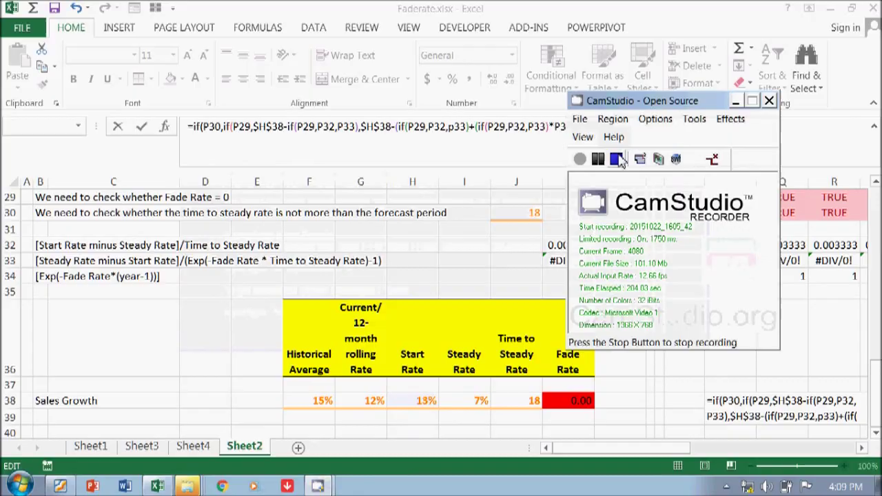